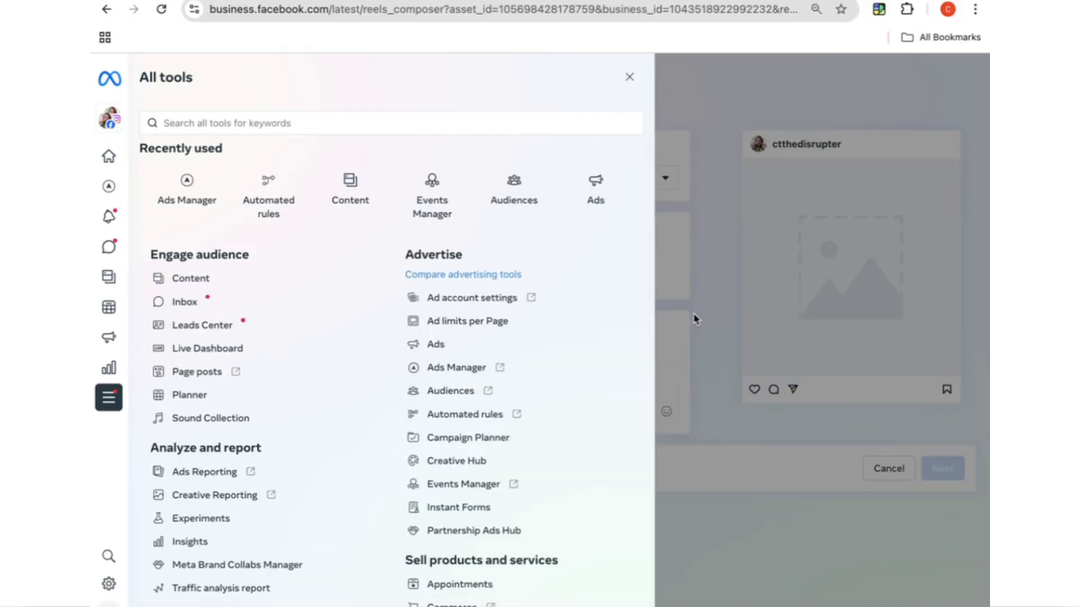
- Open the CBT4 PIXEL data source in Events Manager
{"action": "mouse_move", "coordinate": [116, 409]}
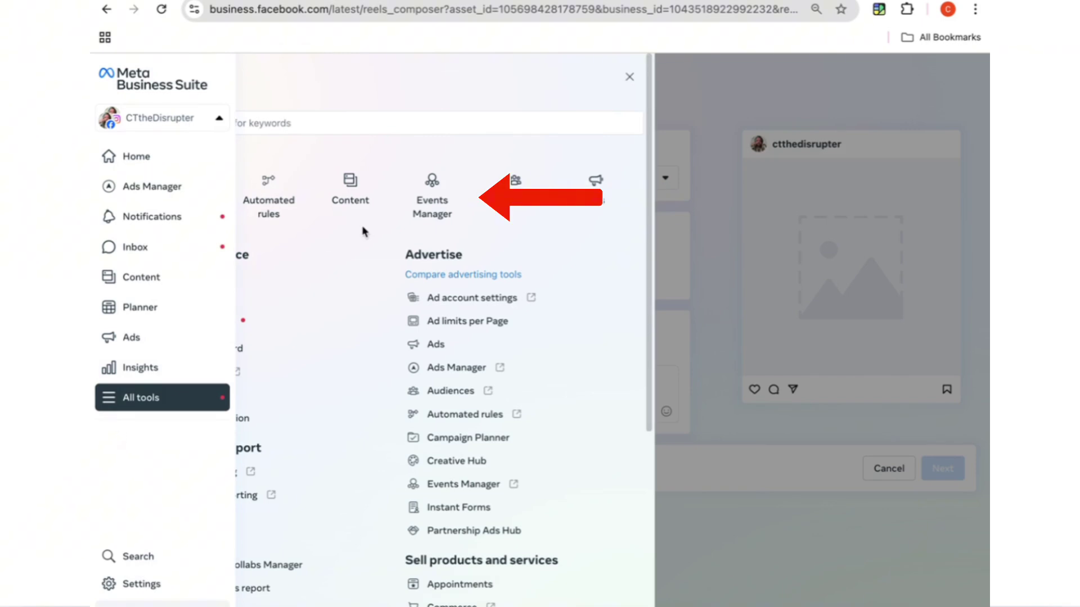
{"action": "left_click", "coordinate": [432, 186]}
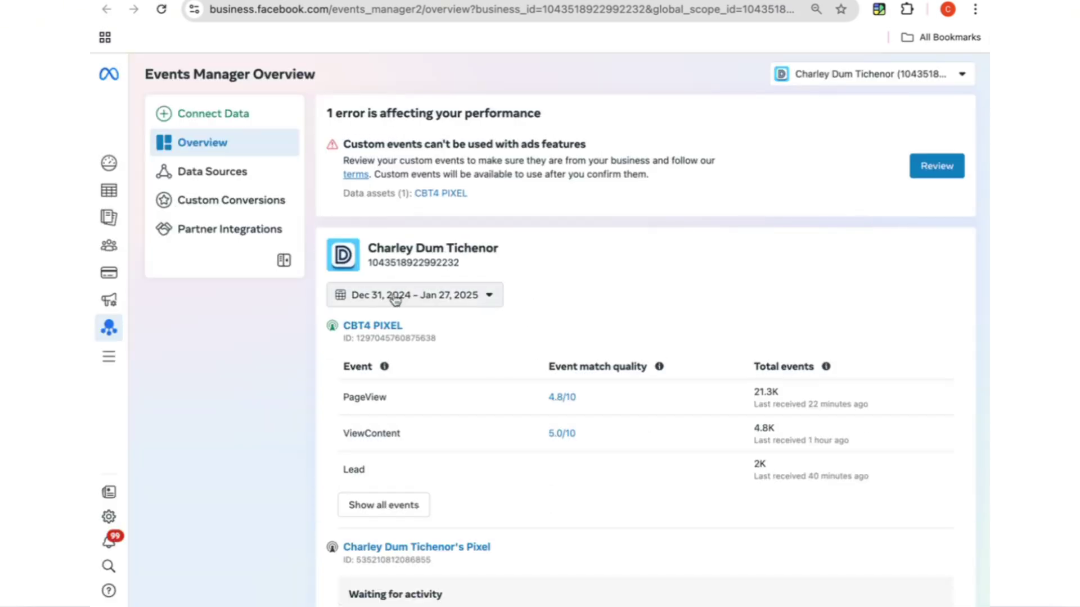
{"action": "left_click", "coordinate": [380, 330]}
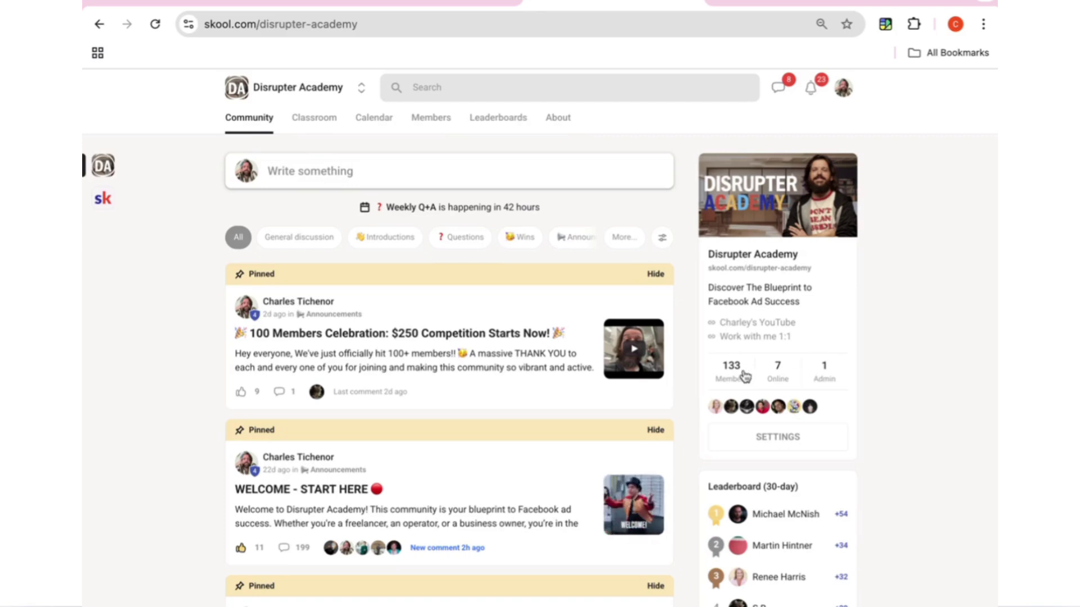
- Switch to Skool and open the Meta pixel tracking plugin in the Disrupter Academy group settings
{"action": "left_click", "coordinate": [753, 449]}
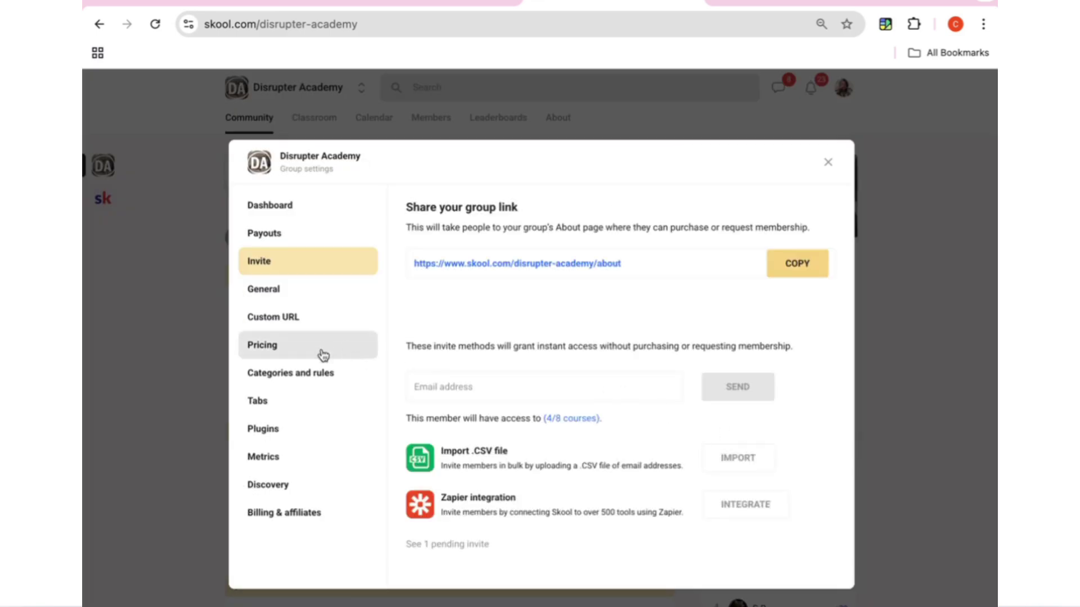
{"action": "left_click", "coordinate": [277, 429]}
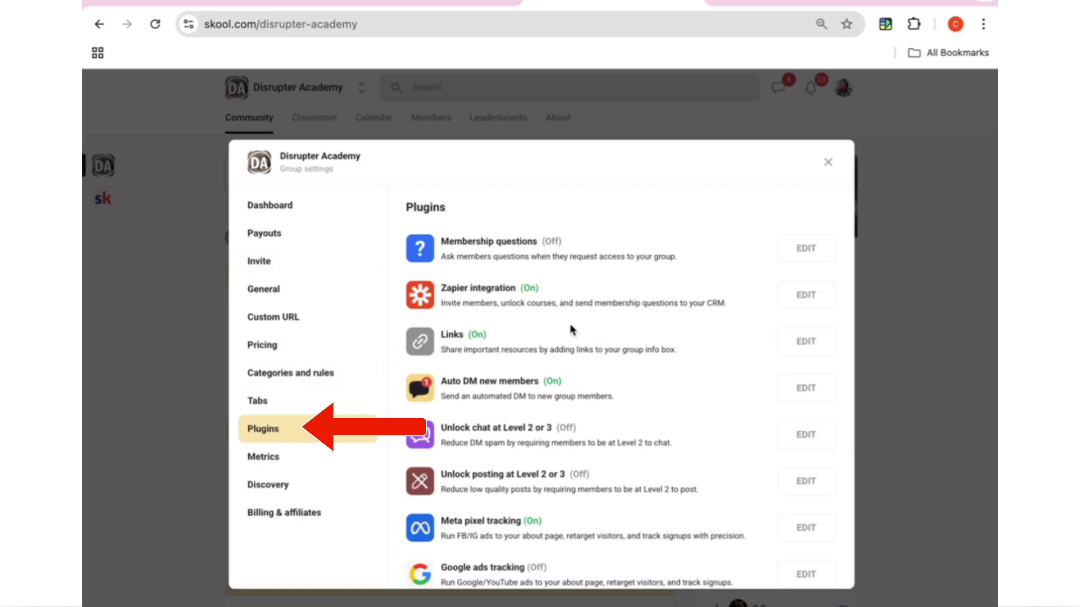
{"action": "scroll", "coordinate": [571, 329], "scroll_direction": "down", "scroll_amount": 3}
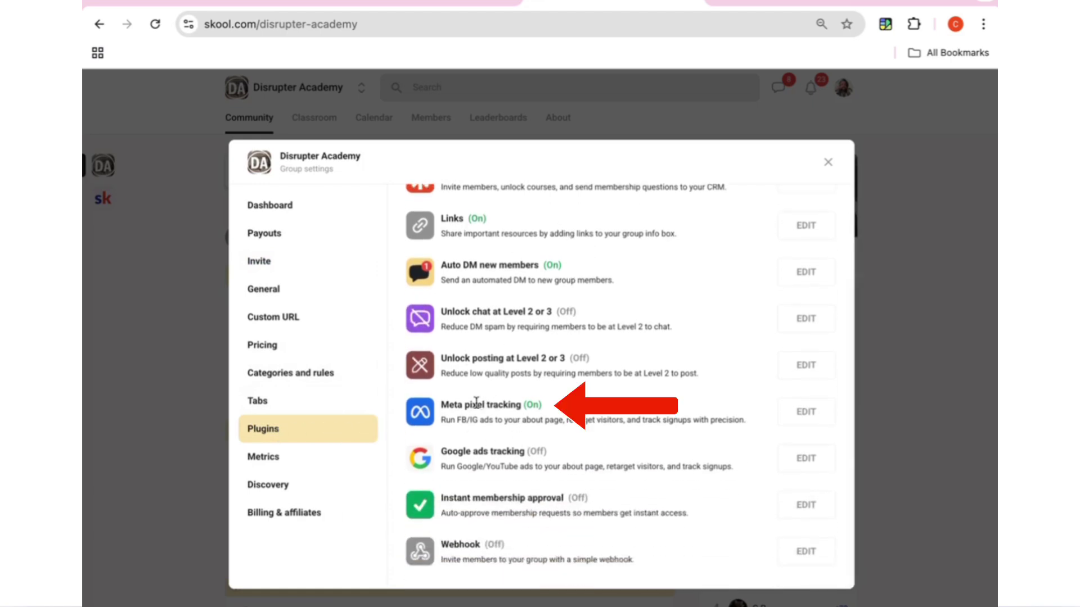
{"action": "left_click", "coordinate": [829, 417]}
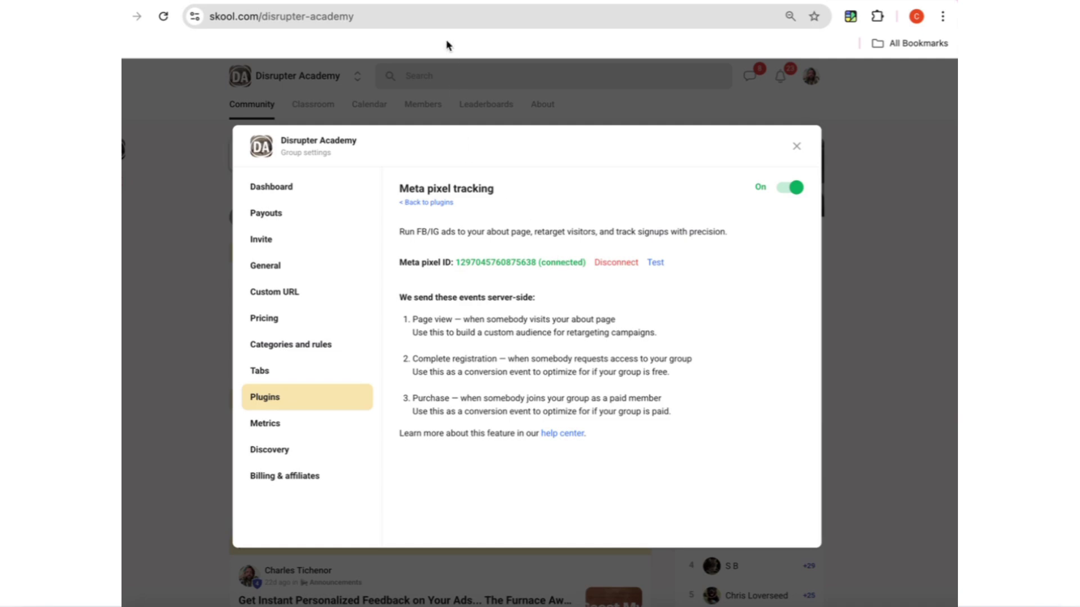
{"action": "left_click", "coordinate": [435, 11]}
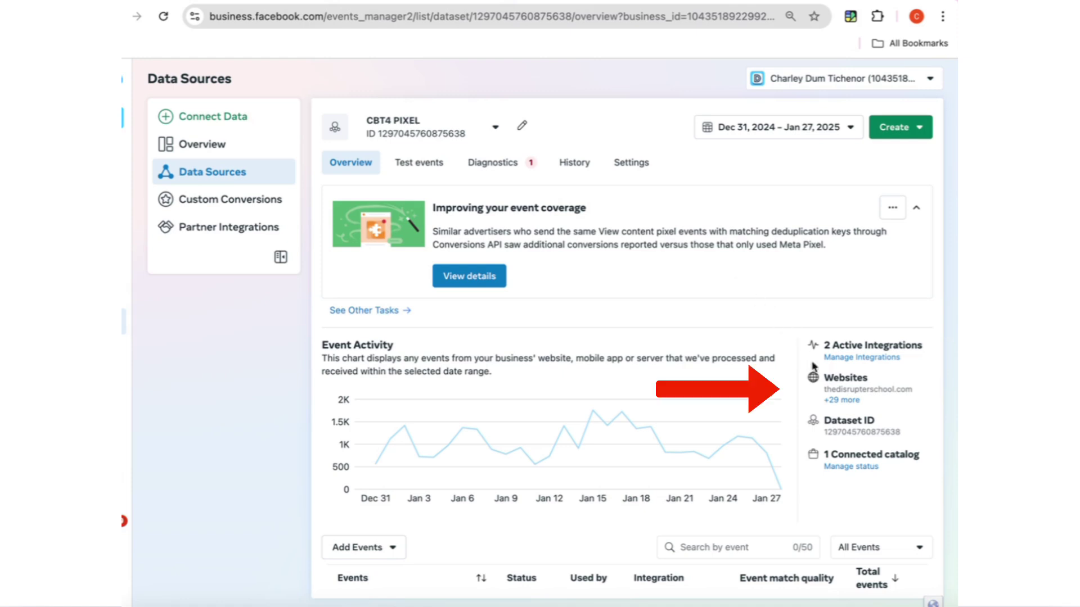
{"action": "left_click", "coordinate": [851, 401]}
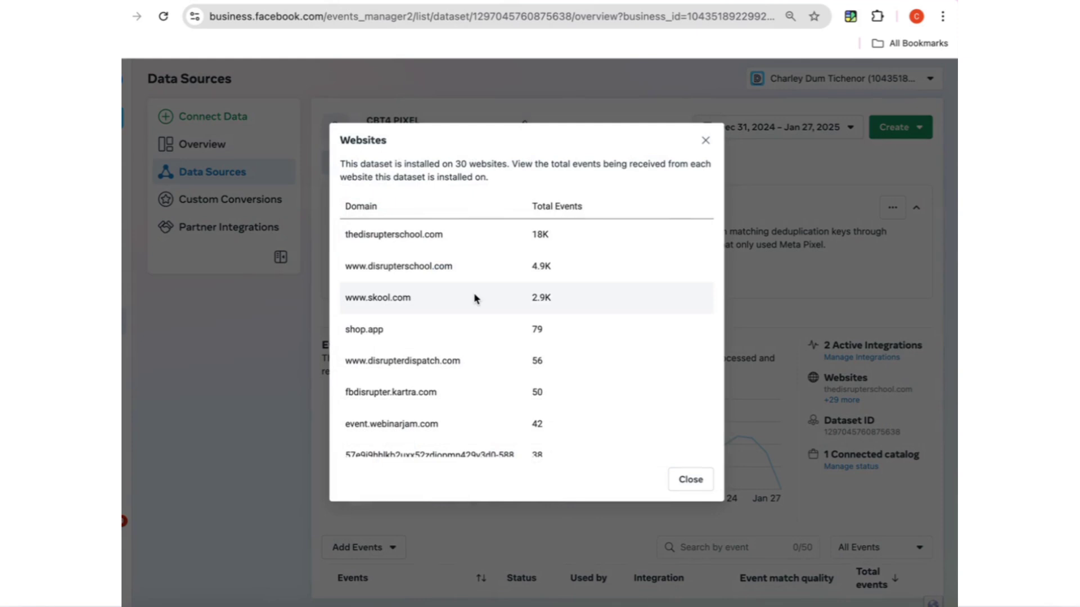
{"action": "left_click_drag", "start_coordinate": [581, 299], "coordinate": [547, 301]}
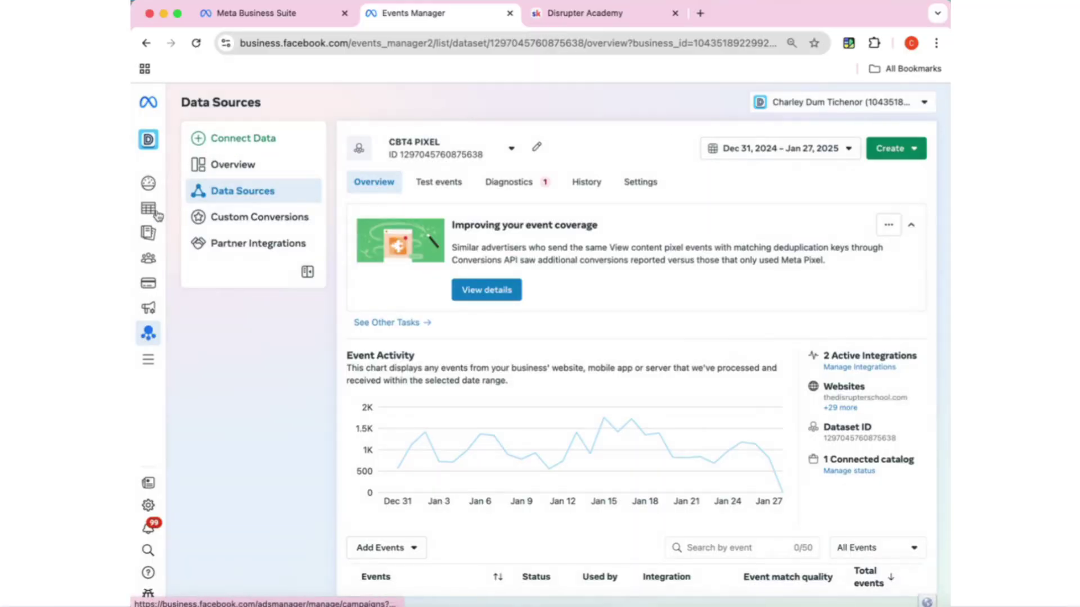
{"action": "left_click", "coordinate": [149, 264]}
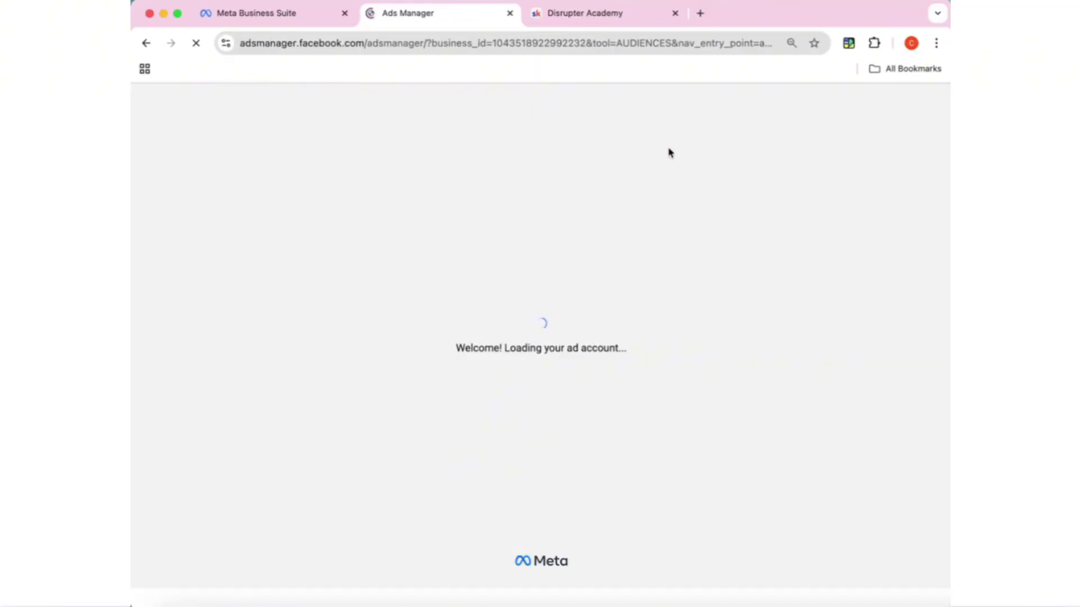
{"action": "left_click", "coordinate": [257, 247]}
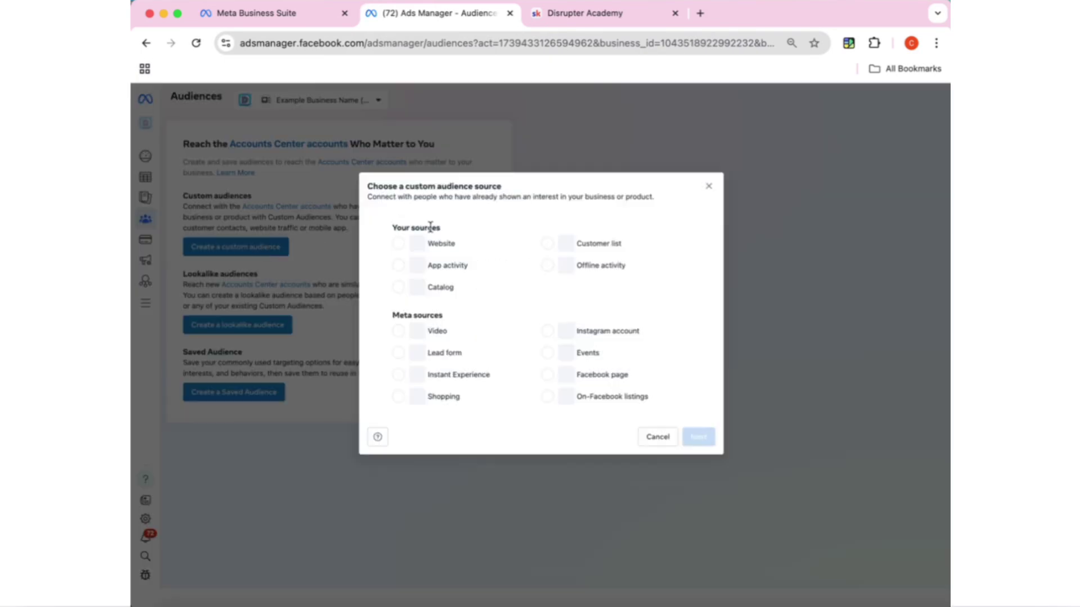
{"action": "left_click", "coordinate": [399, 244]}
{"action": "left_click", "coordinate": [699, 437]}
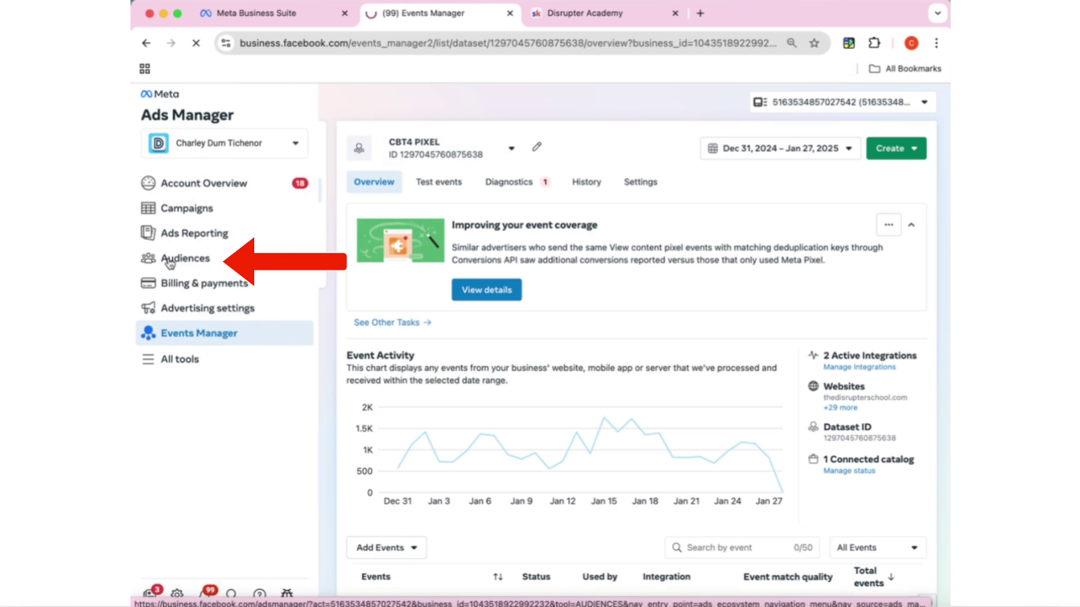
- Create a website custom audience of all CBT4 PIXEL website visitors with 180-day retention, named WCA180
{"action": "left_click", "coordinate": [170, 259]}
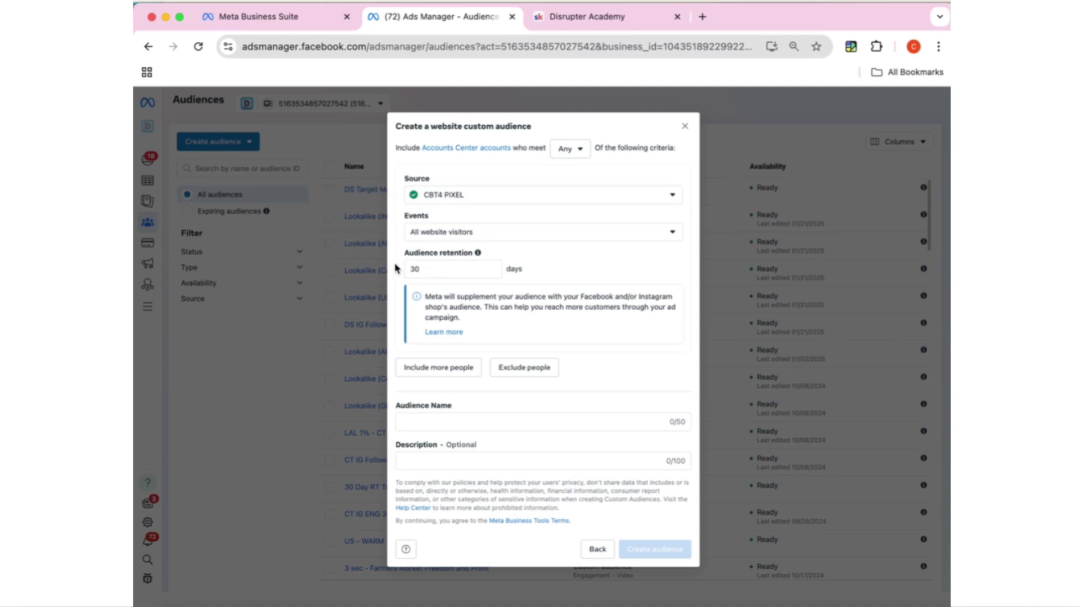
{"action": "double_click", "coordinate": [432, 268]}
{"action": "type", "text": "180"}
{"action": "left_click", "coordinate": [566, 267]}
{"action": "left_click", "coordinate": [484, 421]}
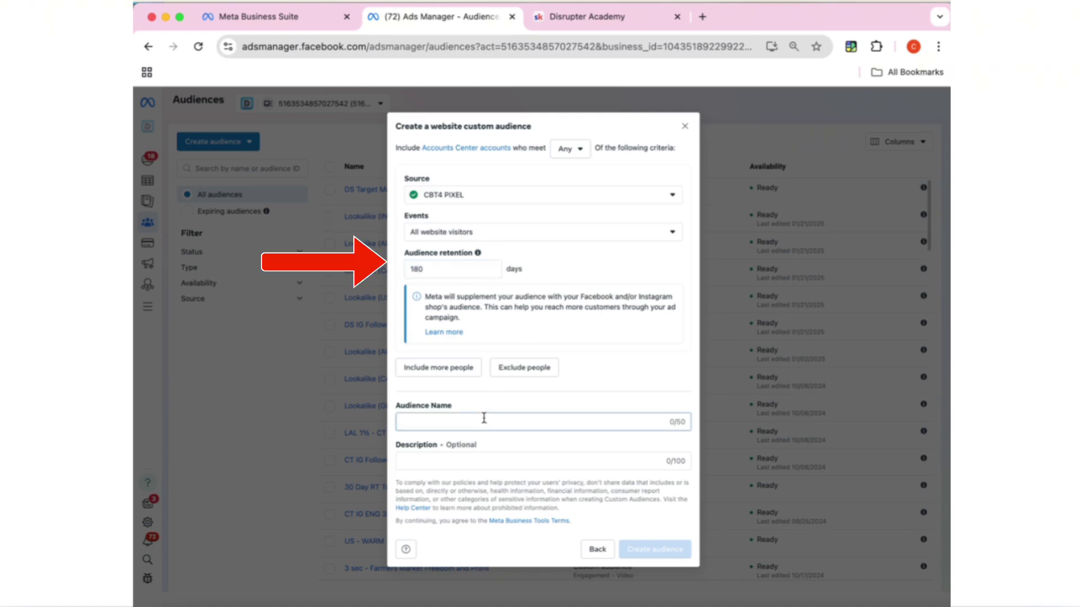
{"action": "type", "text": "WCA180"}
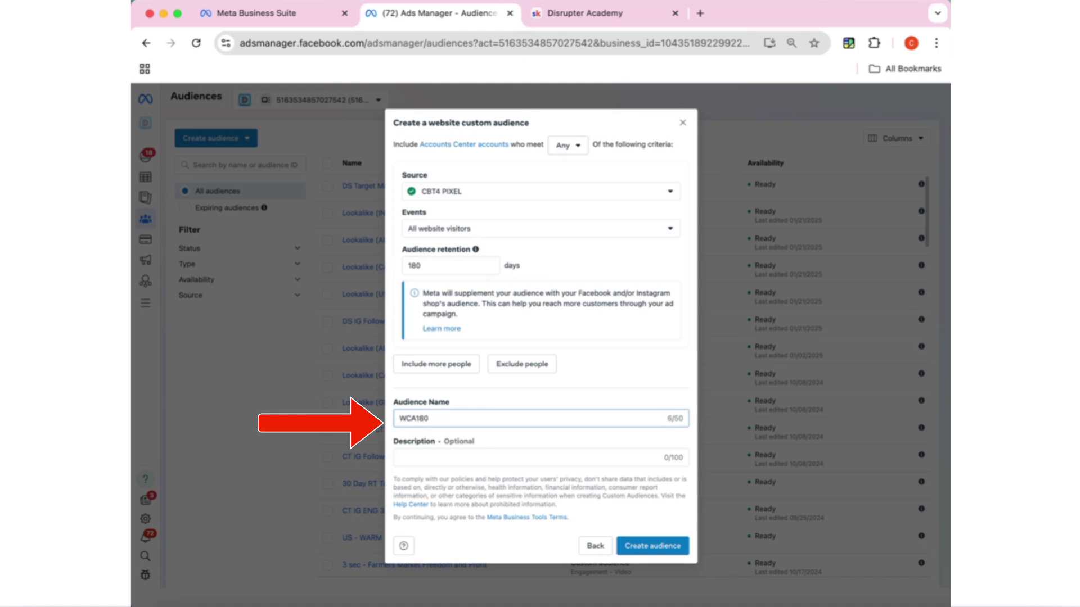
{"action": "left_click", "coordinate": [659, 548]}
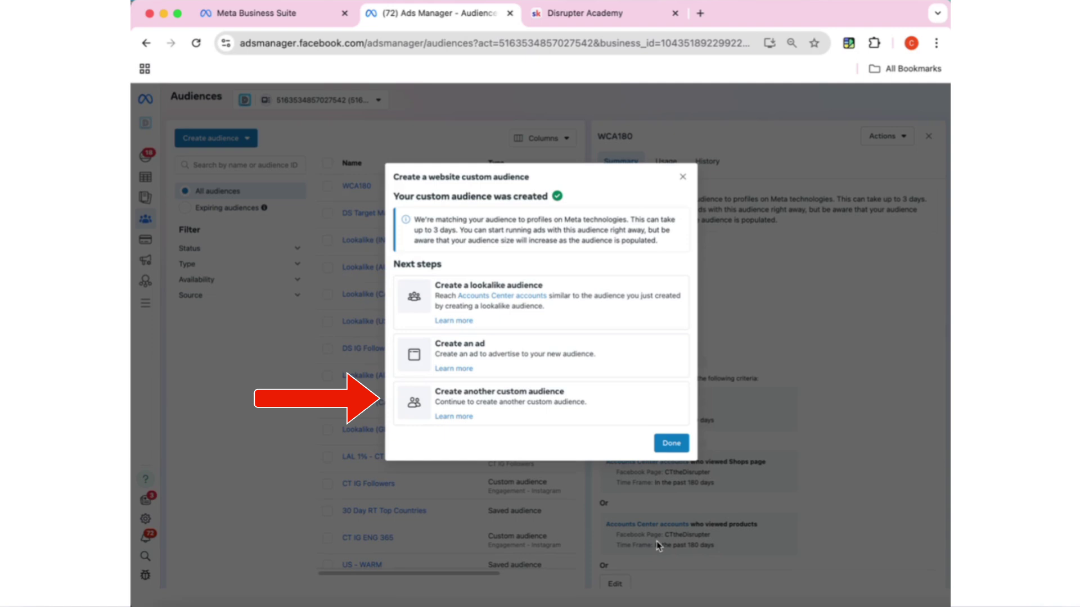
- Create an Instagram custom audience of everyone who engaged with disrupterschool, with 365-day retention, named DS IG ENG 365
{"action": "left_click", "coordinate": [606, 414]}
{"action": "left_click", "coordinate": [579, 333]}
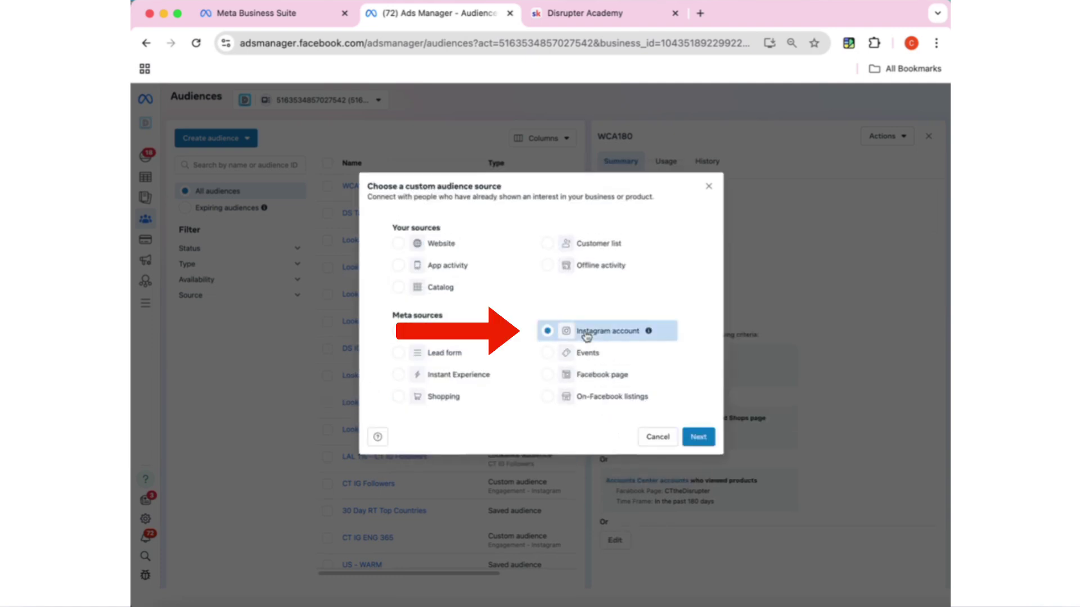
{"action": "left_click", "coordinate": [698, 437]}
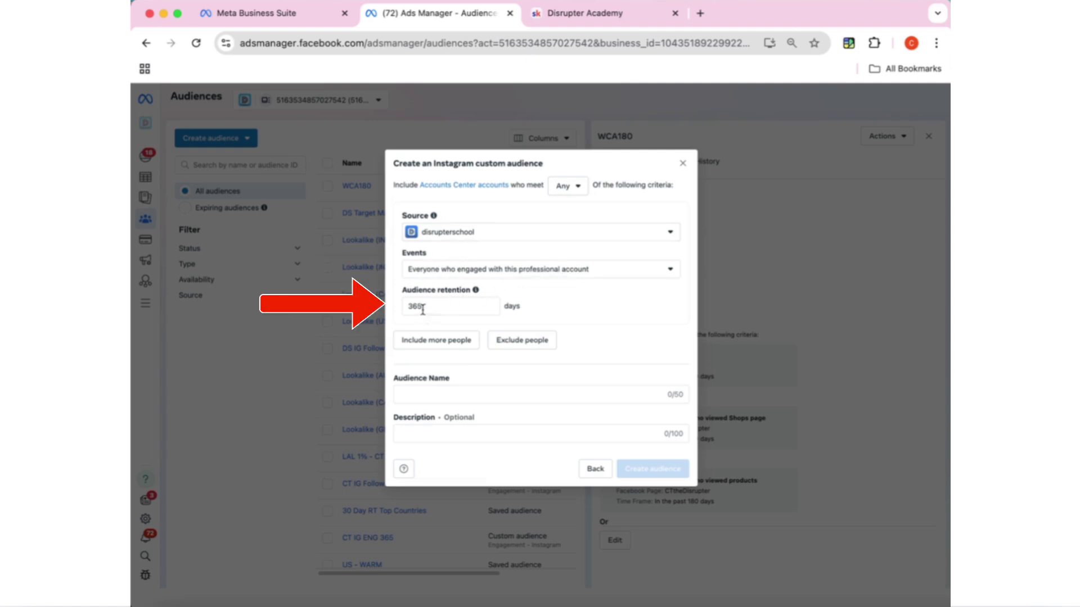
{"action": "left_click", "coordinate": [421, 391]}
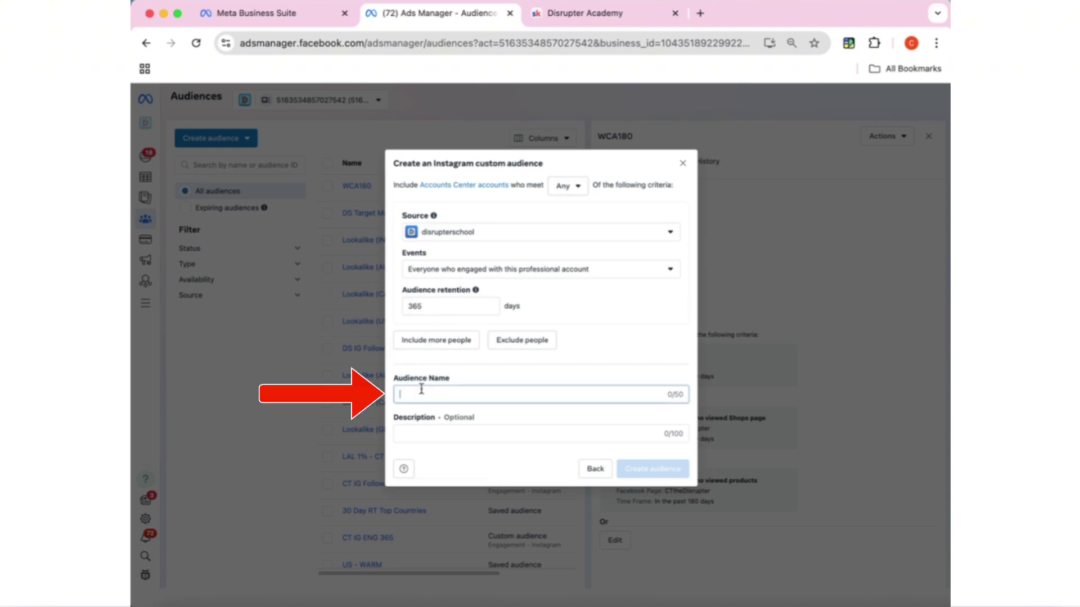
{"action": "type", "text": "DS IG ENG 365"}
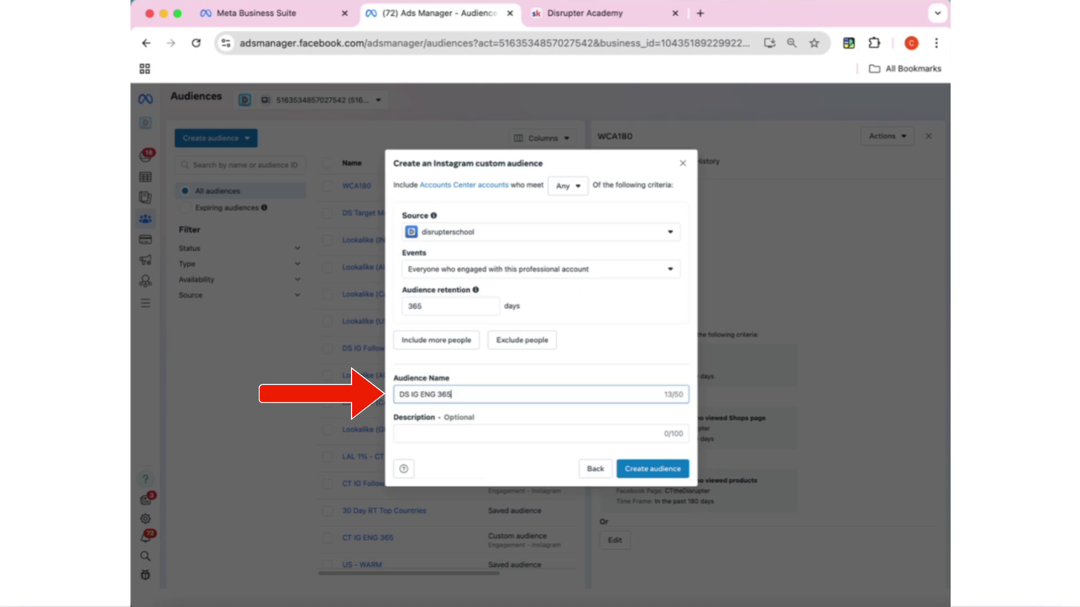
{"action": "left_click", "coordinate": [647, 469]}
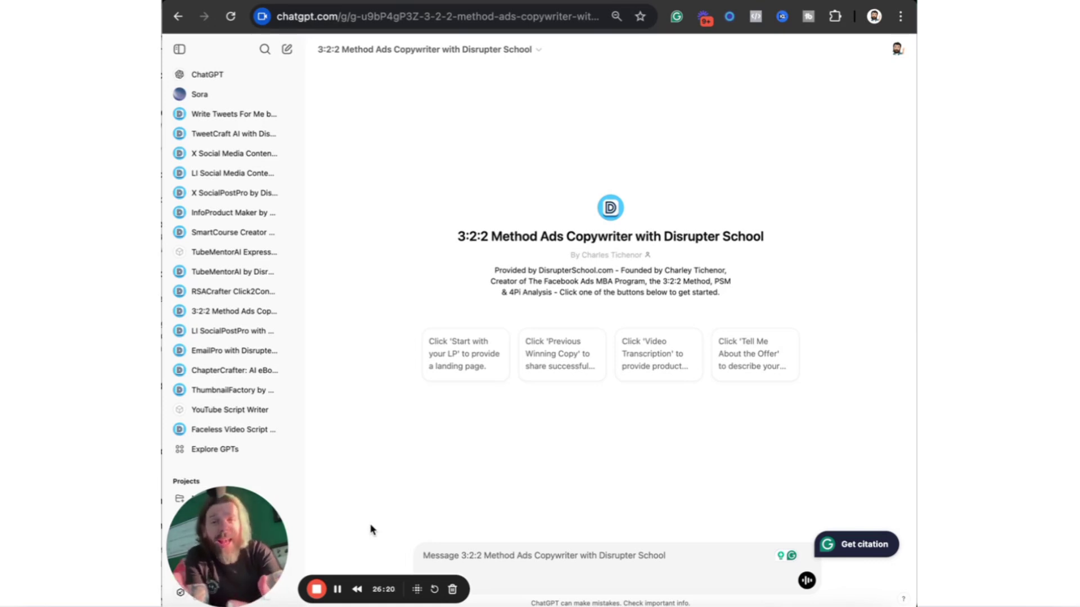
- Start the 'Tell Me About the Offer' conversation in the 3:2:2 Method Ads Copywriter GPT on ChatGPT
{"action": "left_click", "coordinate": [740, 358]}
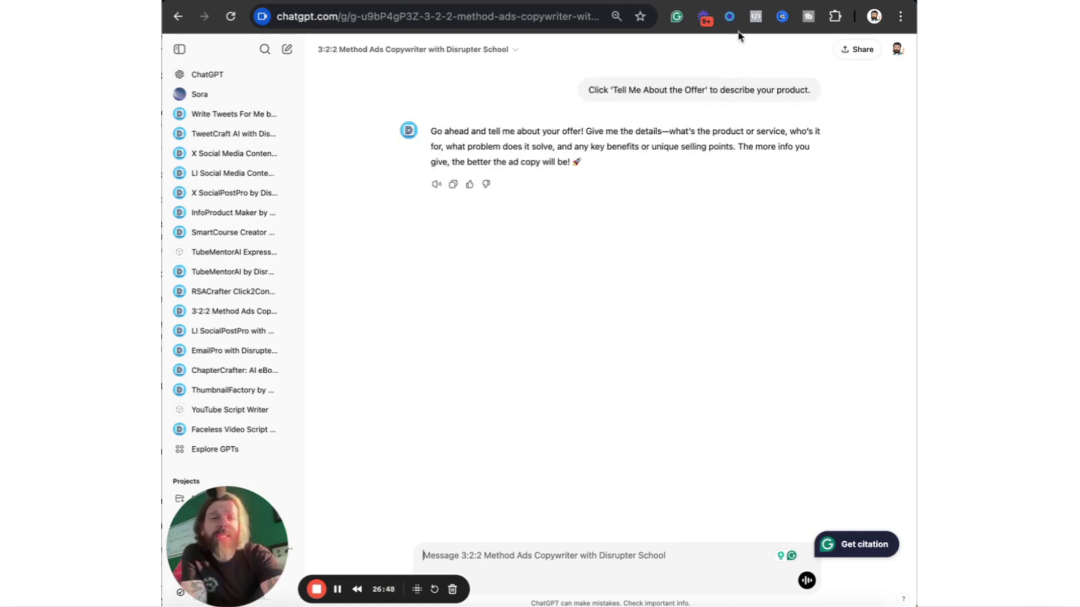
- Switch to Skool and select the members' introduction comments in the pinned WELCOME - START HERE post
{"action": "left_click", "coordinate": [654, 3]}
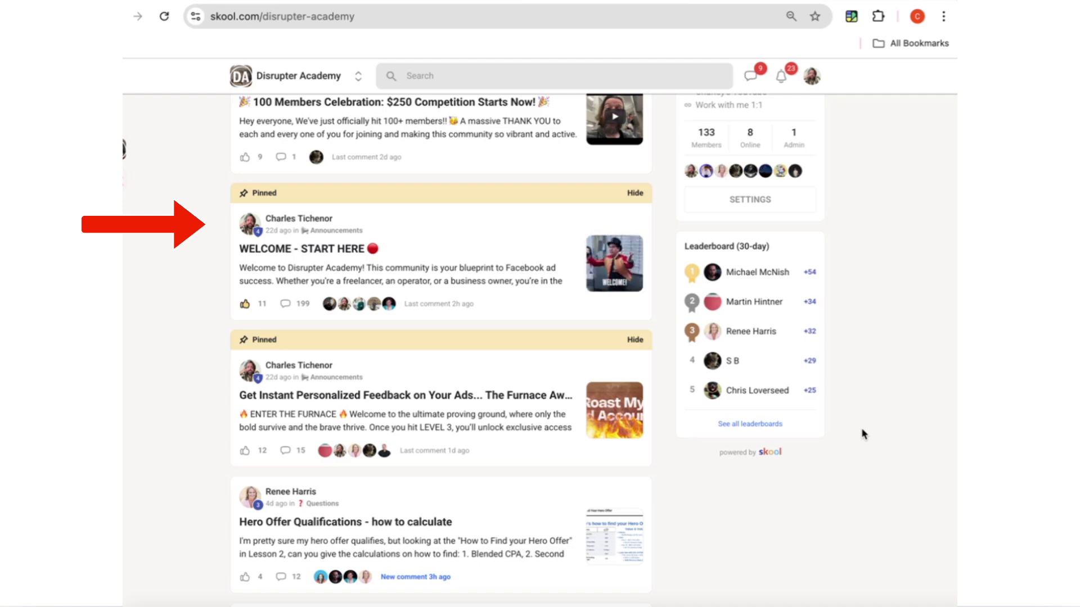
{"action": "left_click", "coordinate": [287, 306]}
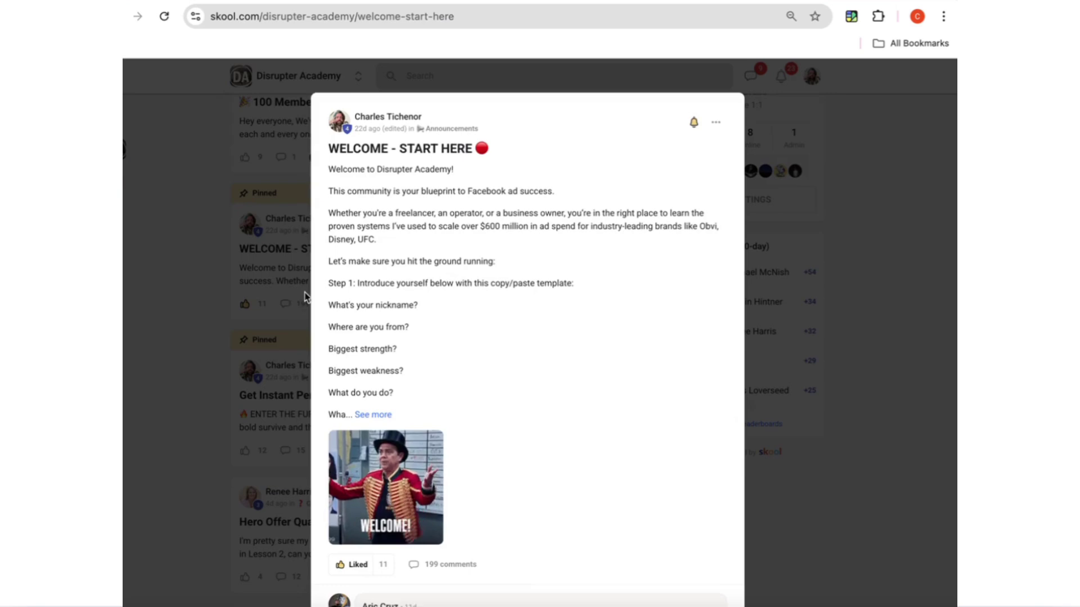
{"action": "scroll", "coordinate": [356, 292], "scroll_direction": "down", "scroll_amount": 5}
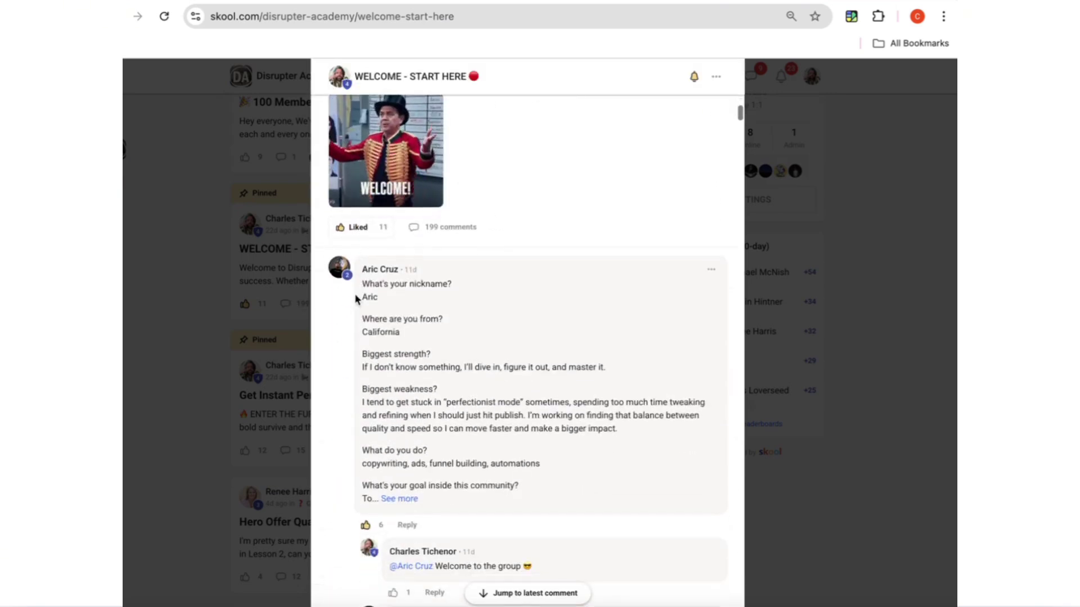
{"action": "left_click_drag", "start_coordinate": [361, 286], "coordinate": [593, 605]}
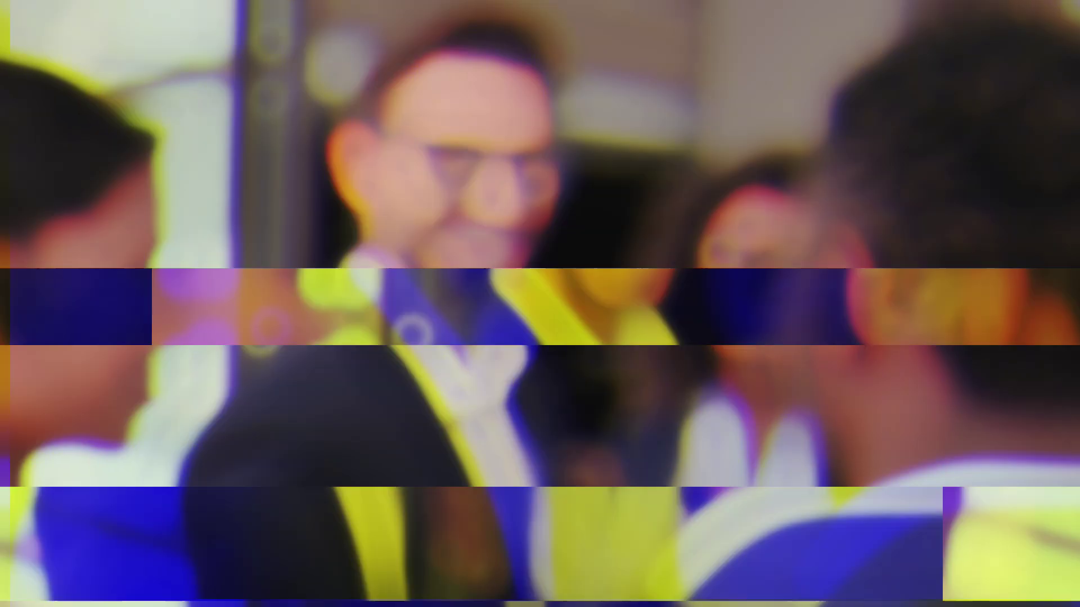
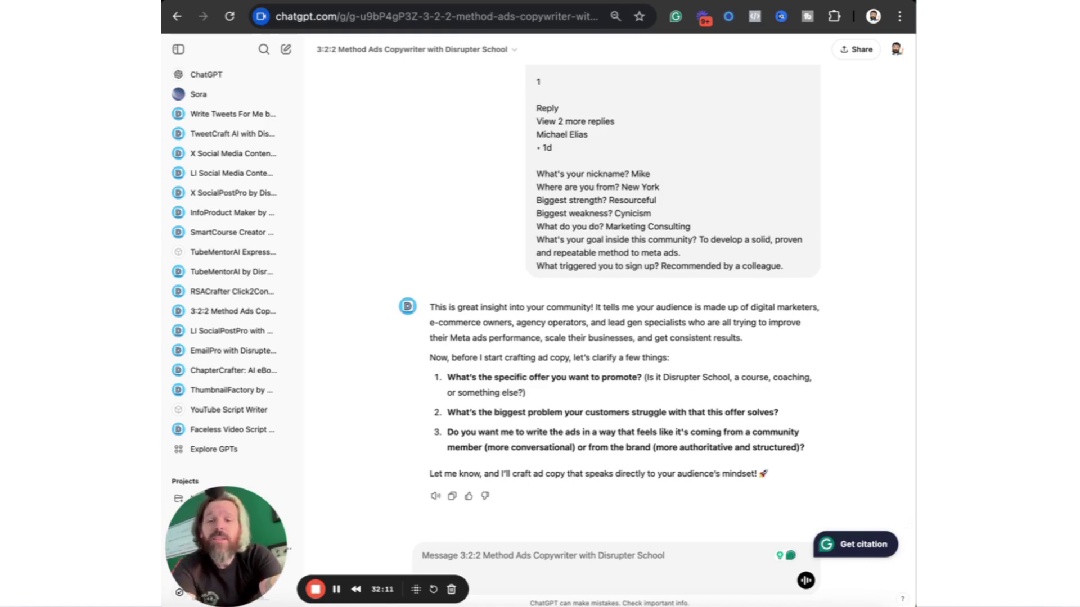
{"action": "type", "text": "Jo"}
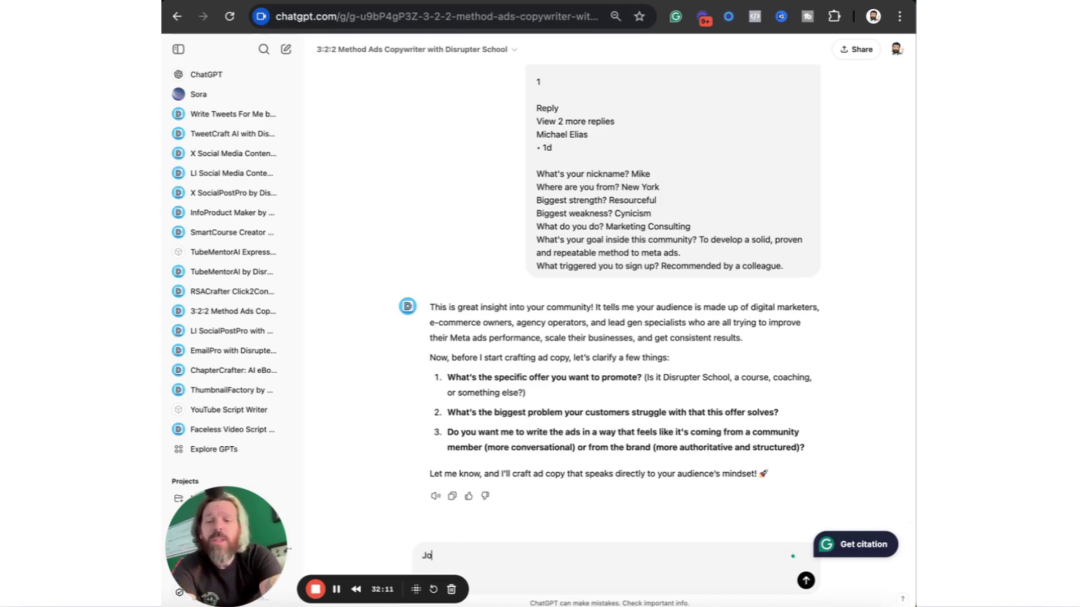
{"action": "type", "text": "in Disrupter Acad"}
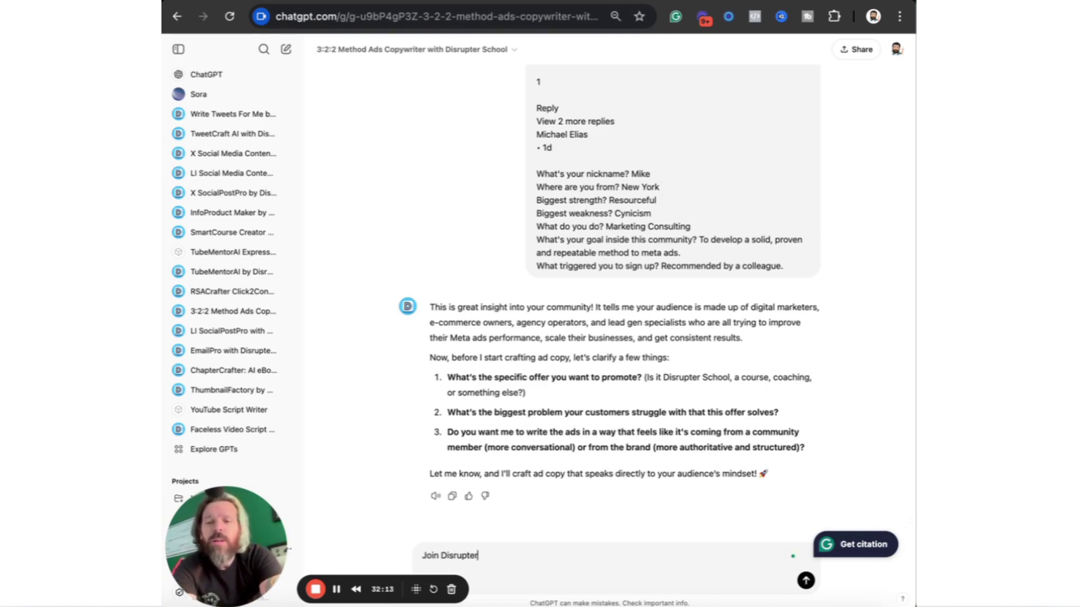
{"action": "type", "text": "emy"}
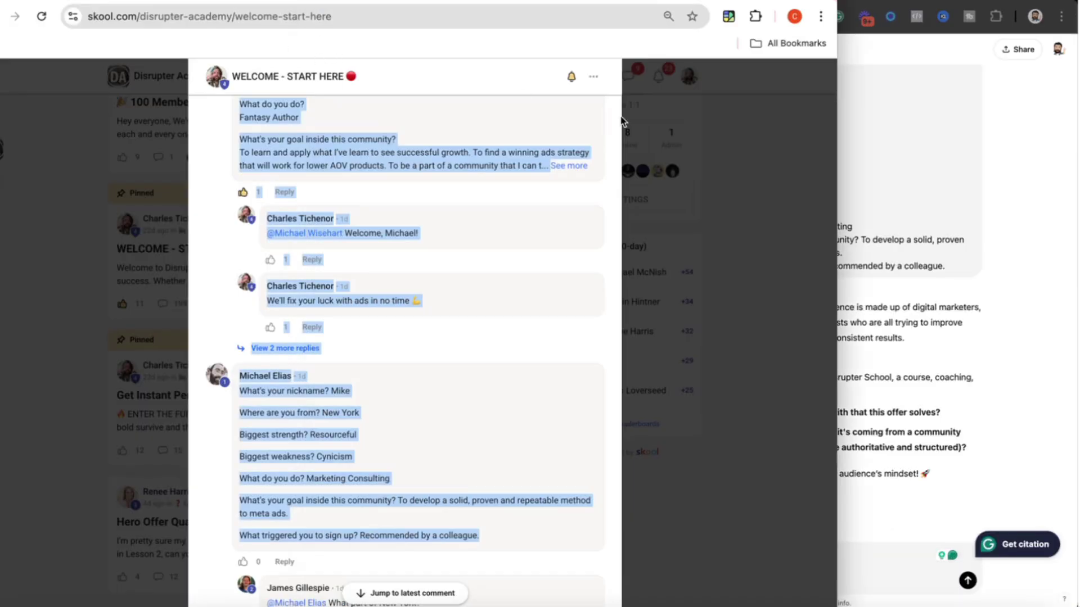
{"action": "left_click", "coordinate": [716, 133]}
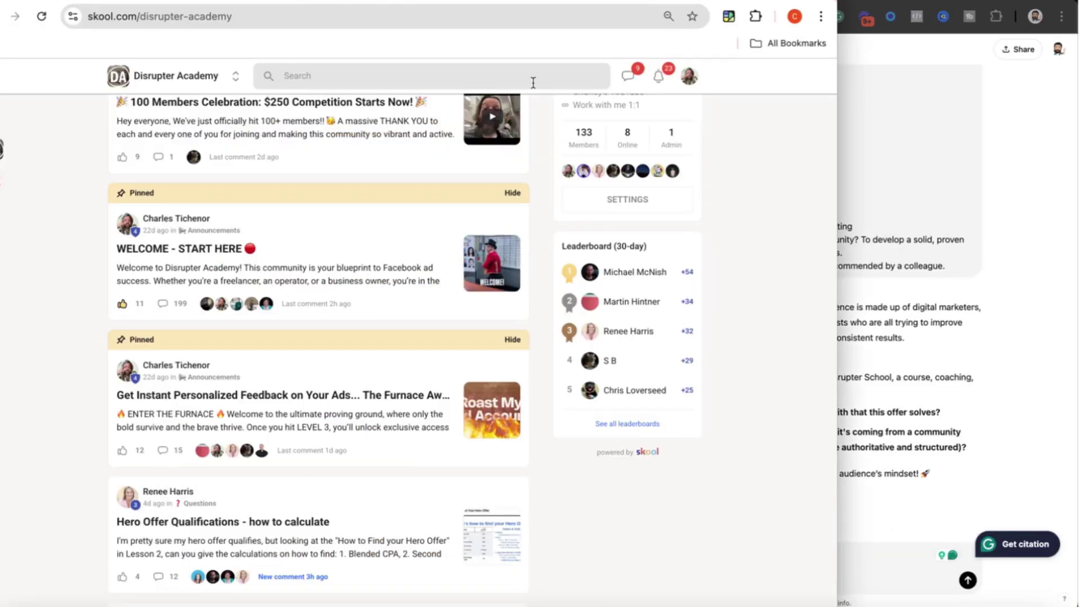
{"action": "left_click", "coordinate": [395, 21]}
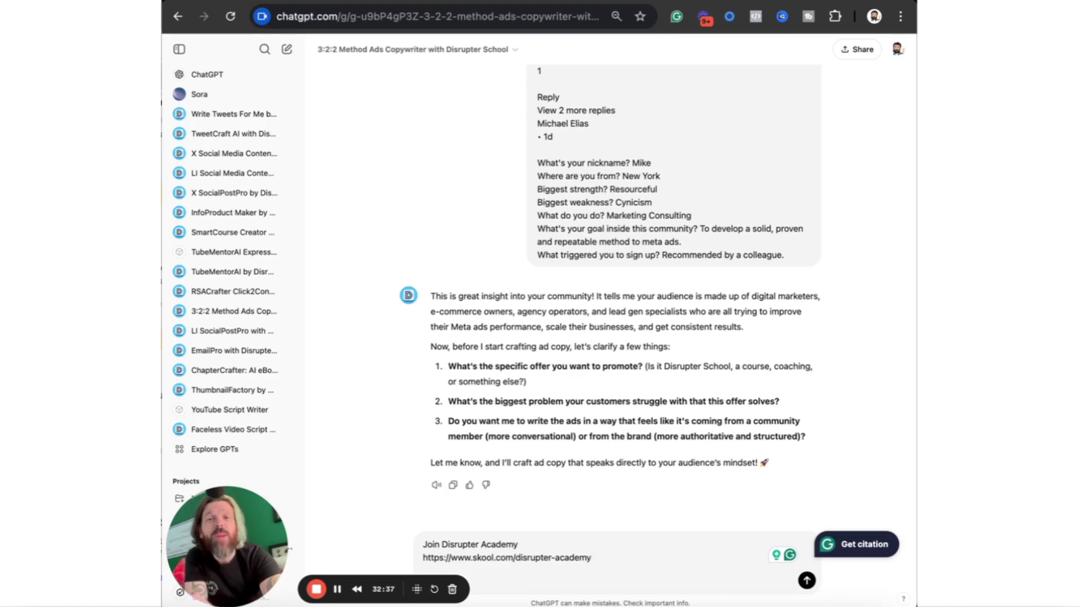
{"action": "key", "text": "Return"}
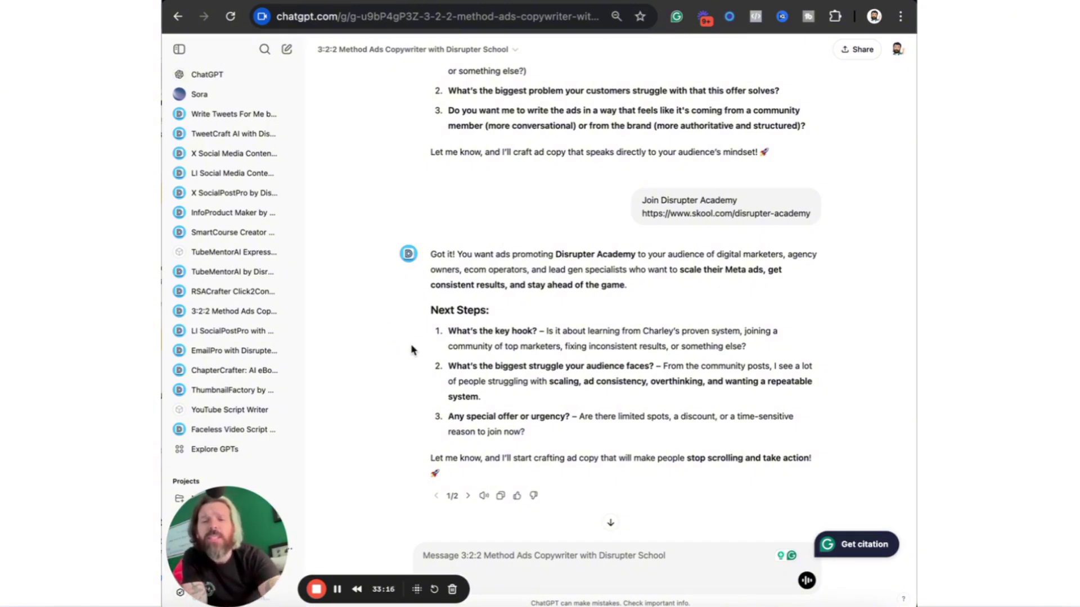
- Answer the GPT's follow-up questions with the message 'Get people to sign up'
{"action": "left_click", "coordinate": [500, 562]}
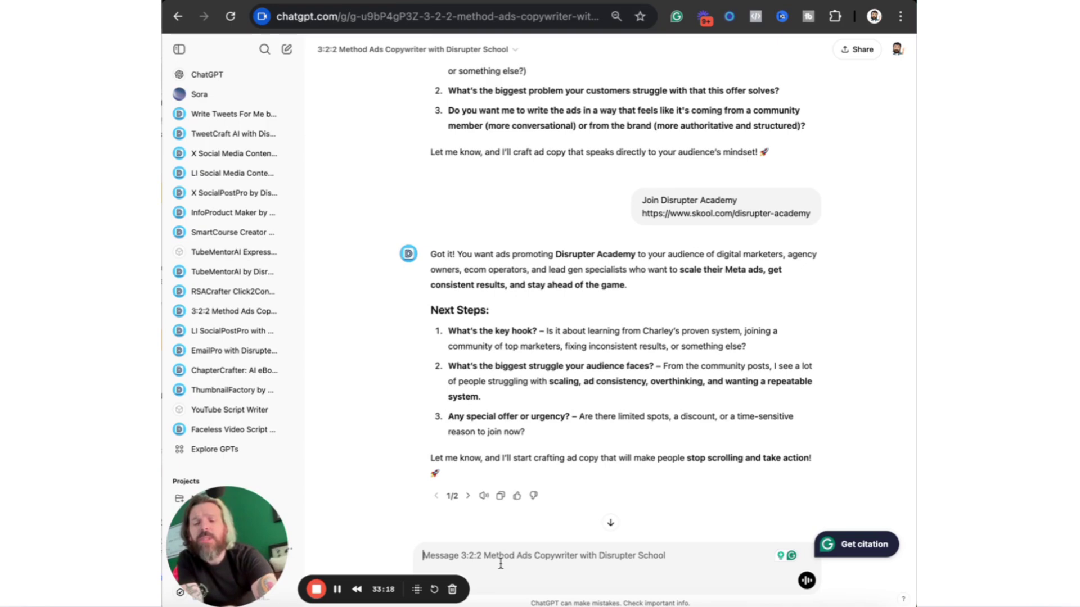
{"action": "type", "text": "Get people to sign up"}
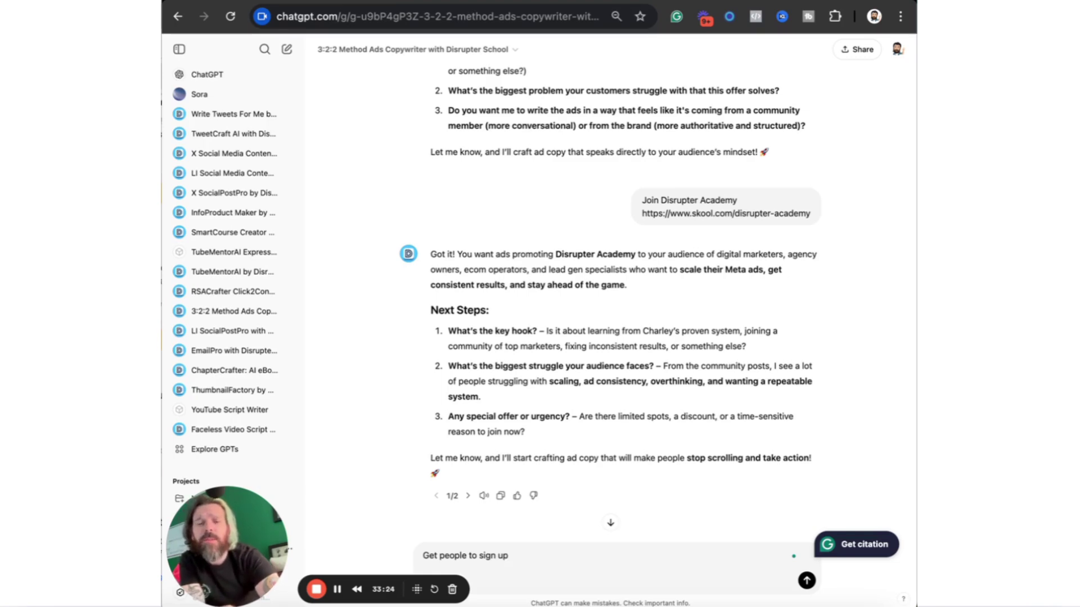
{"action": "key", "text": "Return"}
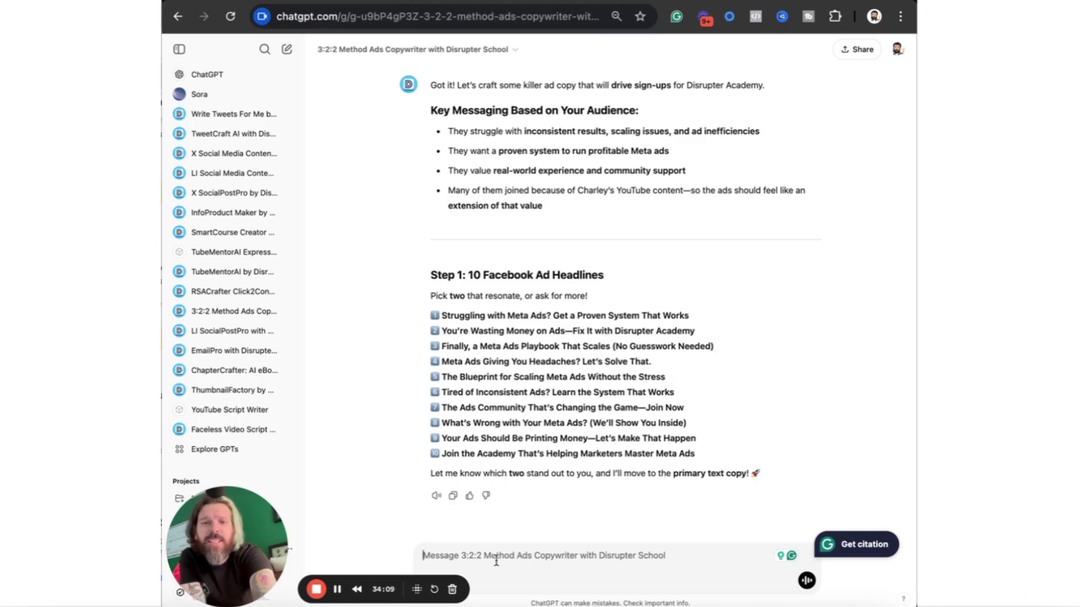
- Choose Facebook ad headlines 2 and 7 by replying '2 & 7'
{"action": "type", "text": "2 &"}
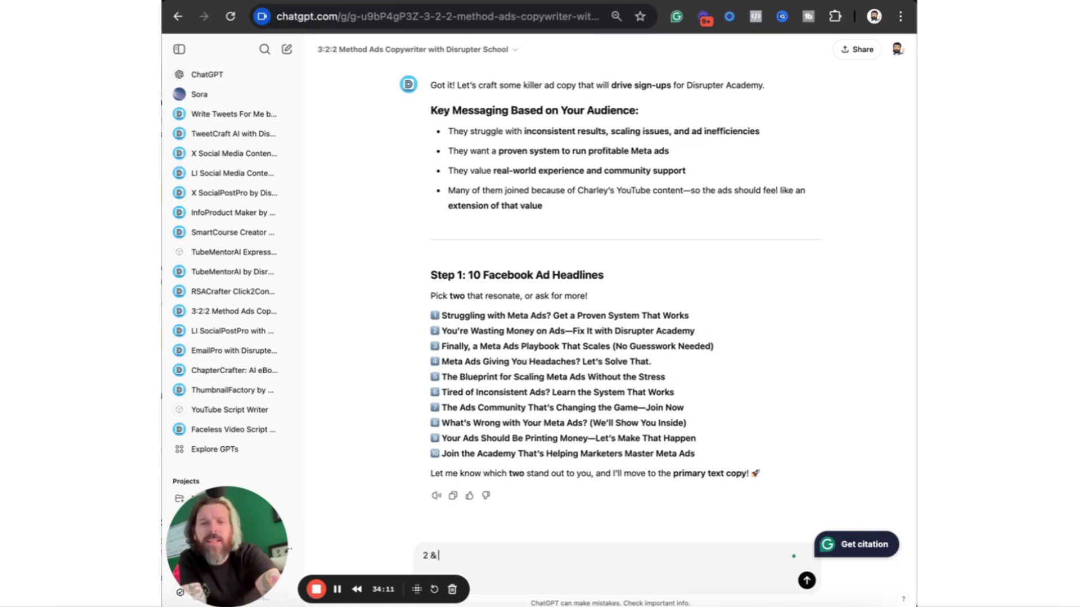
{"action": "type", "text": " 7"}
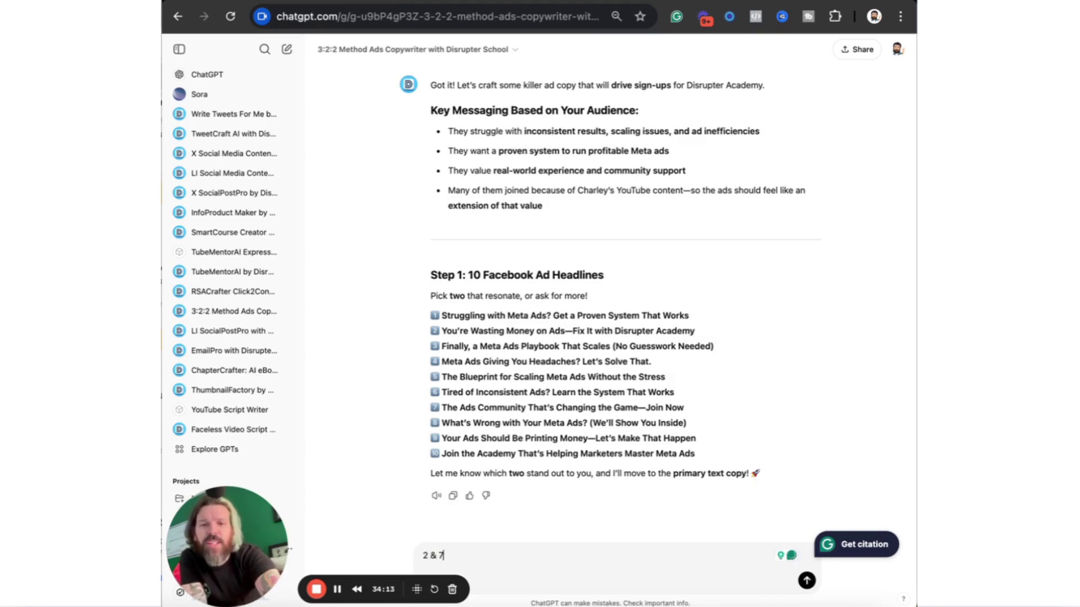
{"action": "key", "text": "Return"}
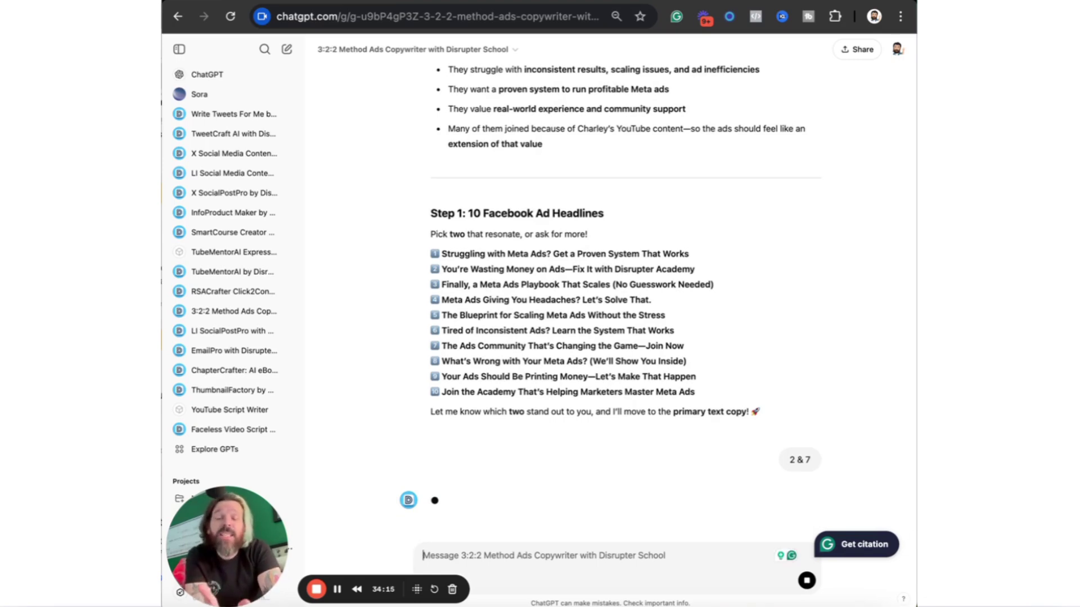